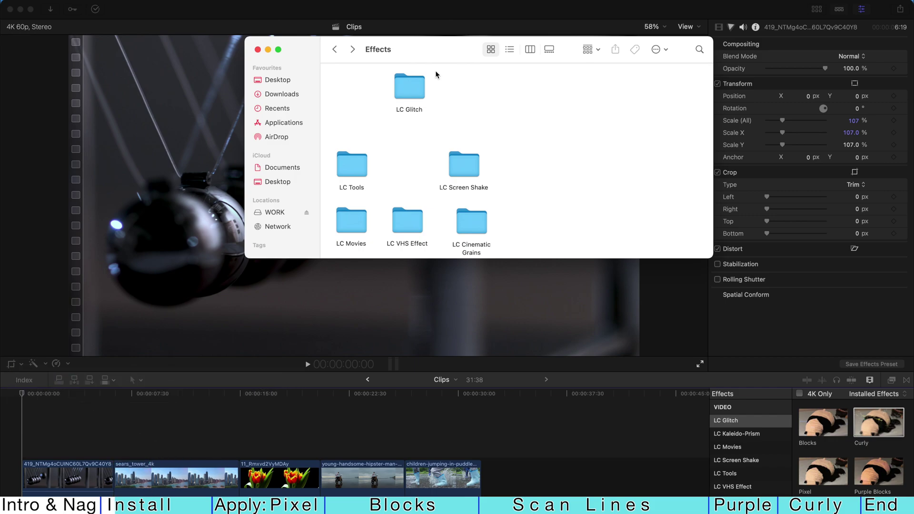
Step: Open the LC Glitch folder to inspect its five glitch folders, then return to Effects
{"action": "left_click", "coordinate": [414, 88]}
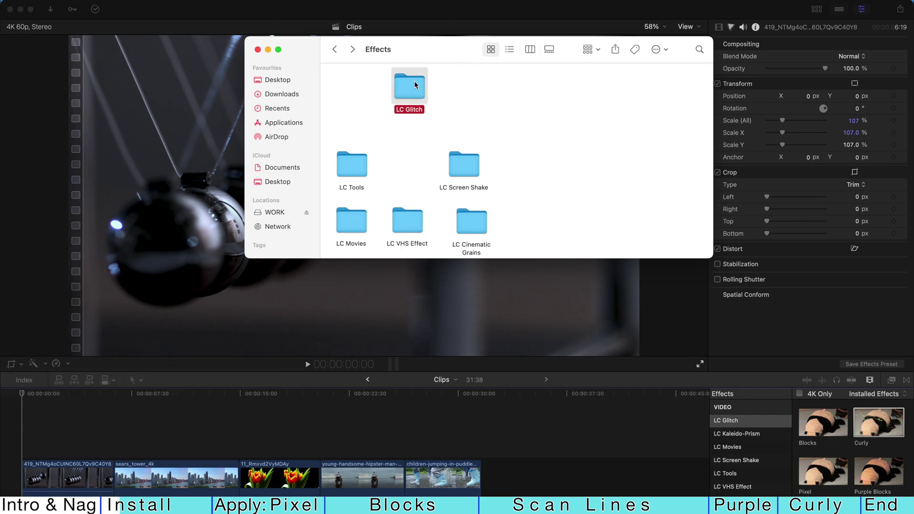
{"action": "double_click", "coordinate": [425, 87]}
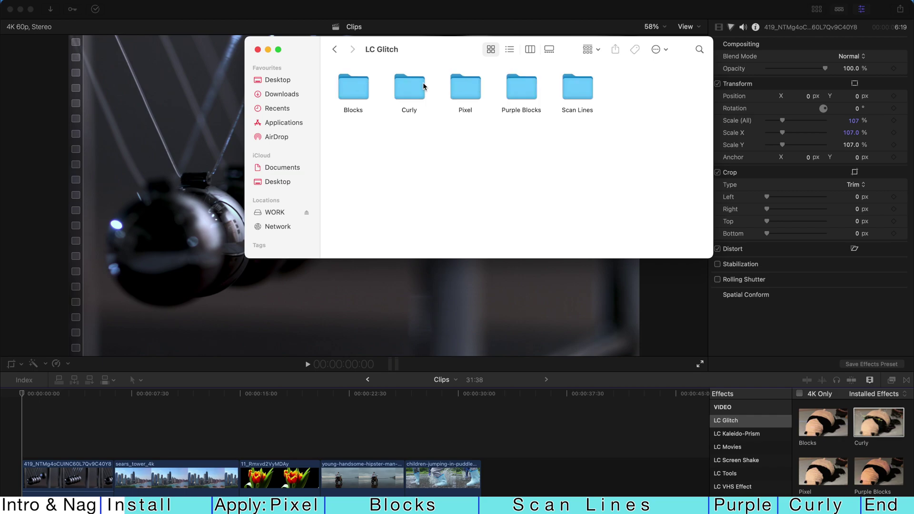
{"action": "left_click_drag", "start_coordinate": [619, 138], "coordinate": [336, 69]}
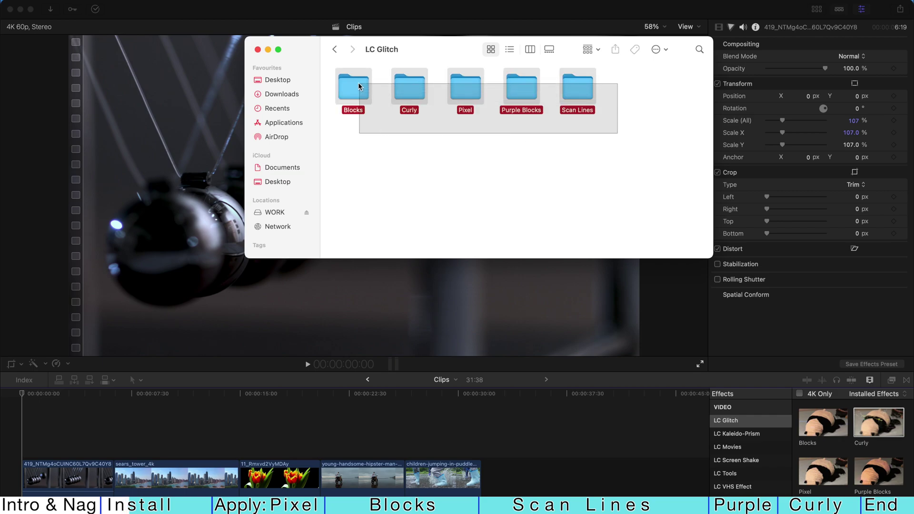
{"action": "left_click", "coordinate": [580, 188]}
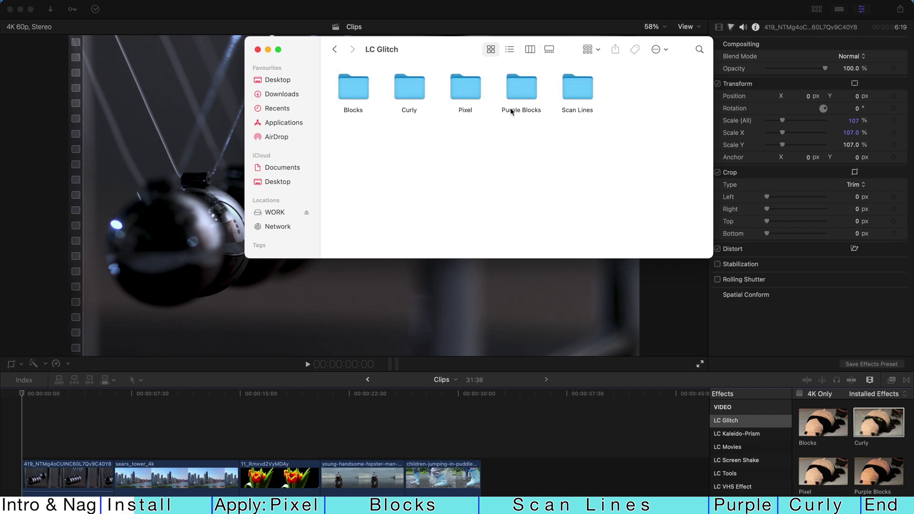
{"action": "left_click", "coordinate": [335, 49]}
{"action": "left_click", "coordinate": [422, 101]}
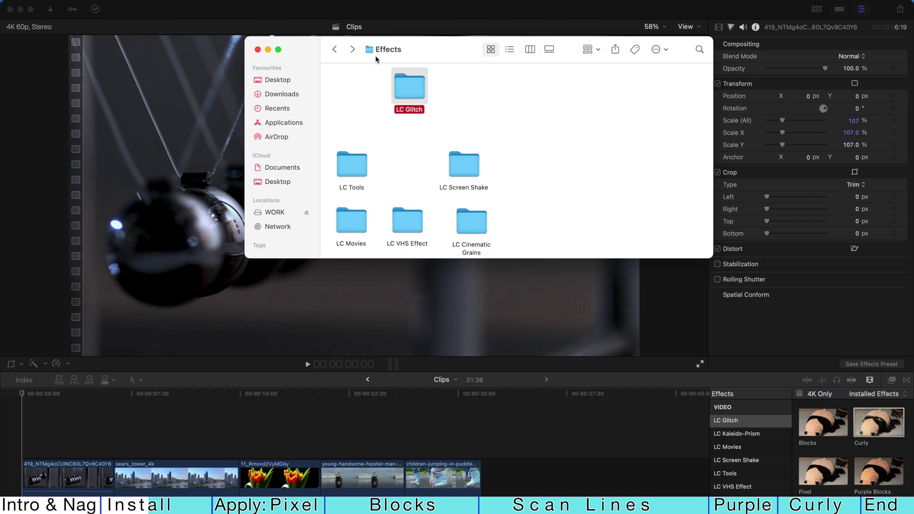
Step: From the home folder, open Movies > Motion Templates > Effects
{"action": "mouse_move", "coordinate": [193, 3]}
{"action": "left_click", "coordinate": [135, 5]}
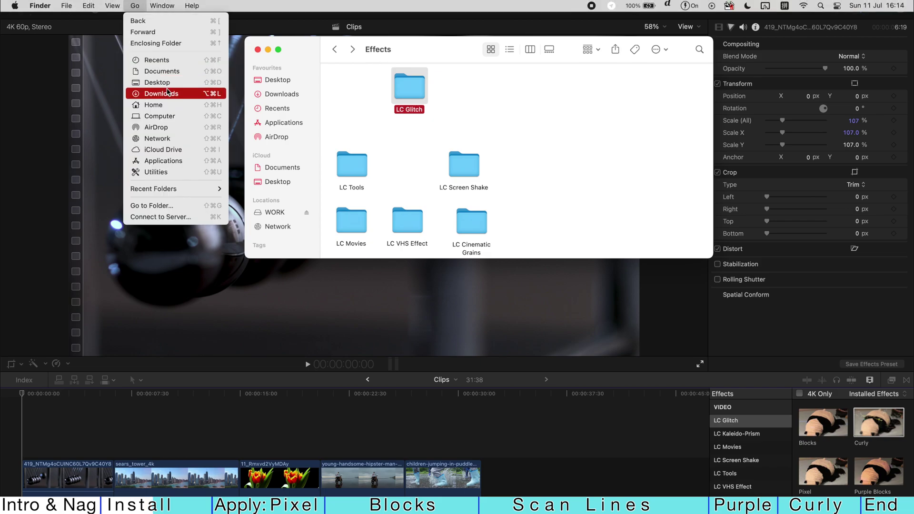
{"action": "left_click", "coordinate": [152, 105]}
{"action": "double_click", "coordinate": [463, 86]}
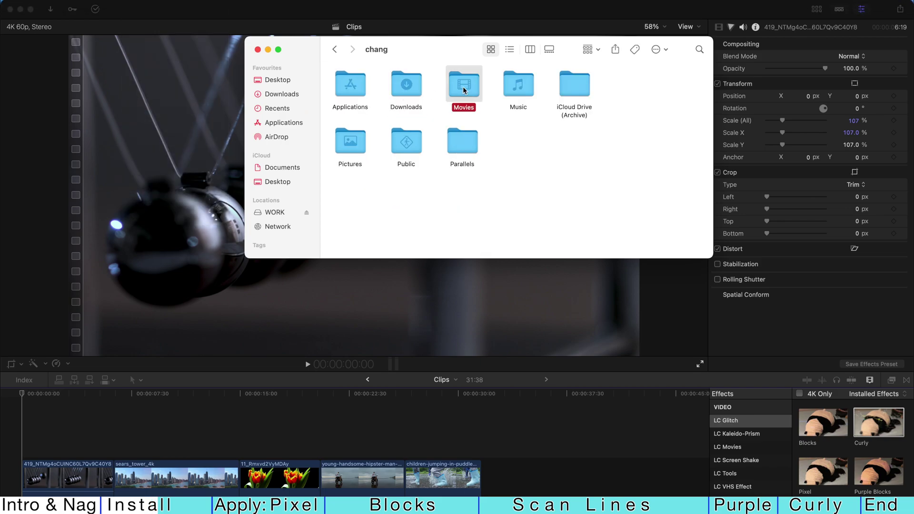
{"action": "double_click", "coordinate": [420, 90]}
{"action": "double_click", "coordinate": [412, 85]}
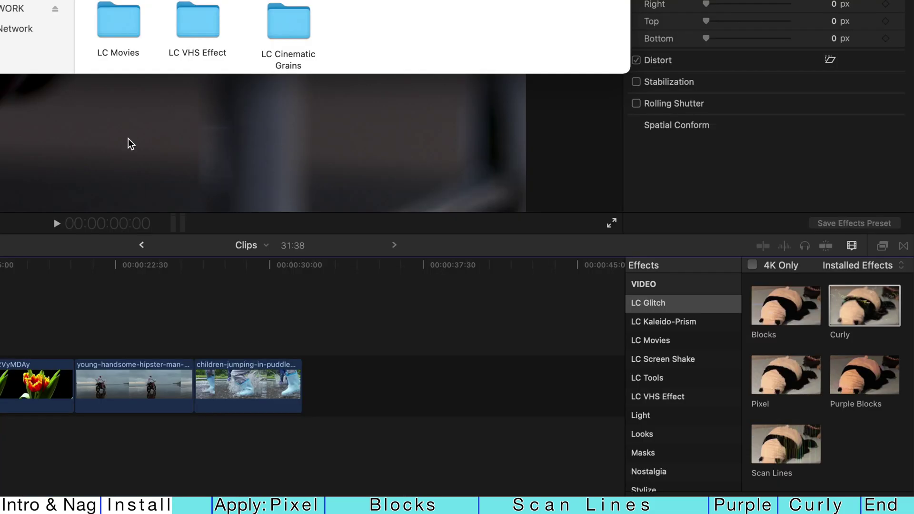
Step: Return to Final Cut Pro, hide the effect categories sidebar, and select the Blocks glitch
{"action": "left_click", "coordinate": [357, 307]}
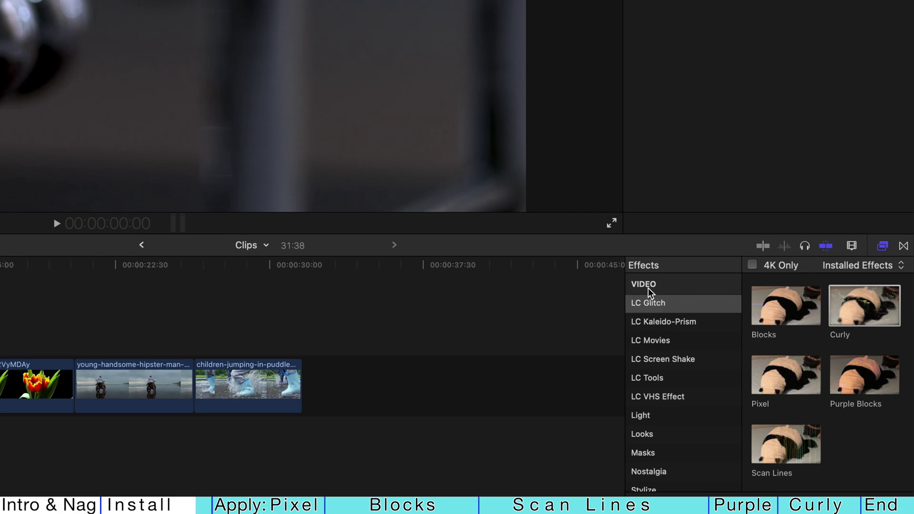
{"action": "left_click", "coordinate": [643, 490]}
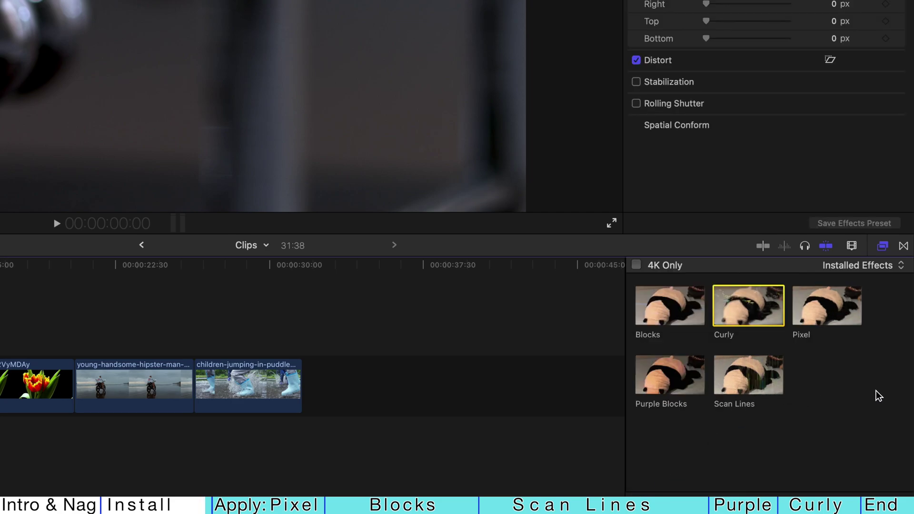
{"action": "left_click", "coordinate": [675, 315]}
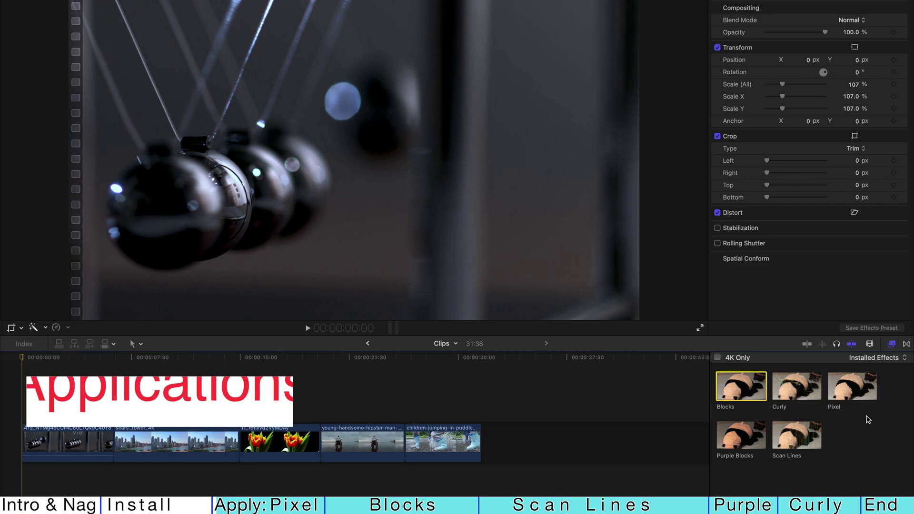
Step: Drag the Pixel glitch effect onto the first clip in the timeline
{"action": "left_click", "coordinate": [860, 392]}
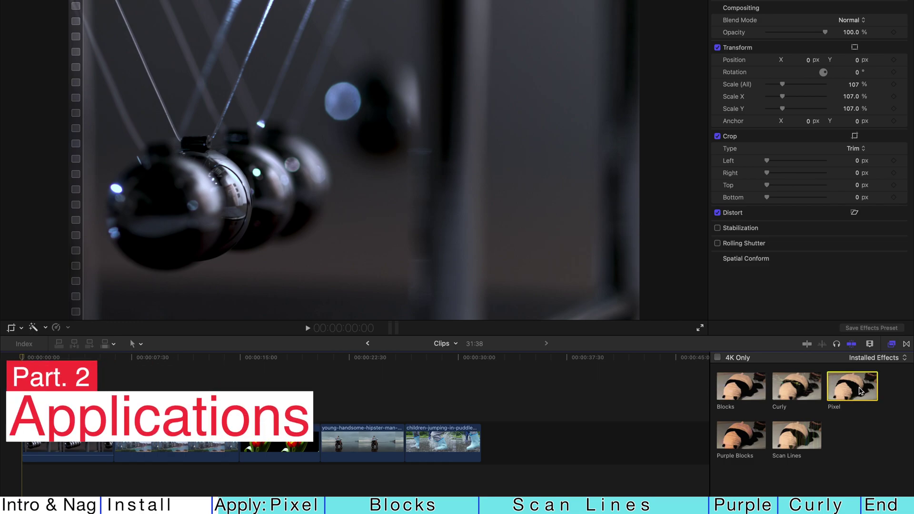
{"action": "left_click_drag", "start_coordinate": [860, 392], "coordinate": [67, 446]}
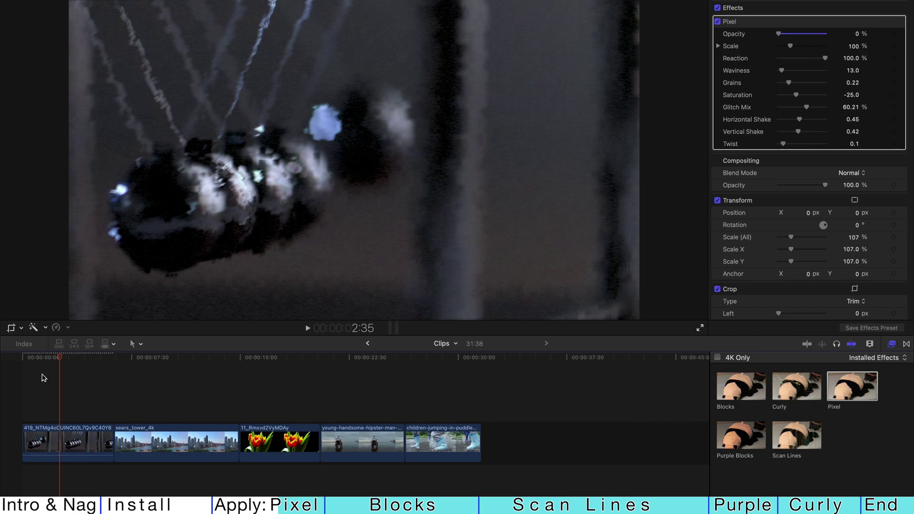
Step: Move the playhead back to the start of the timeline
{"action": "left_click_drag", "start_coordinate": [35, 358], "coordinate": [14, 362]}
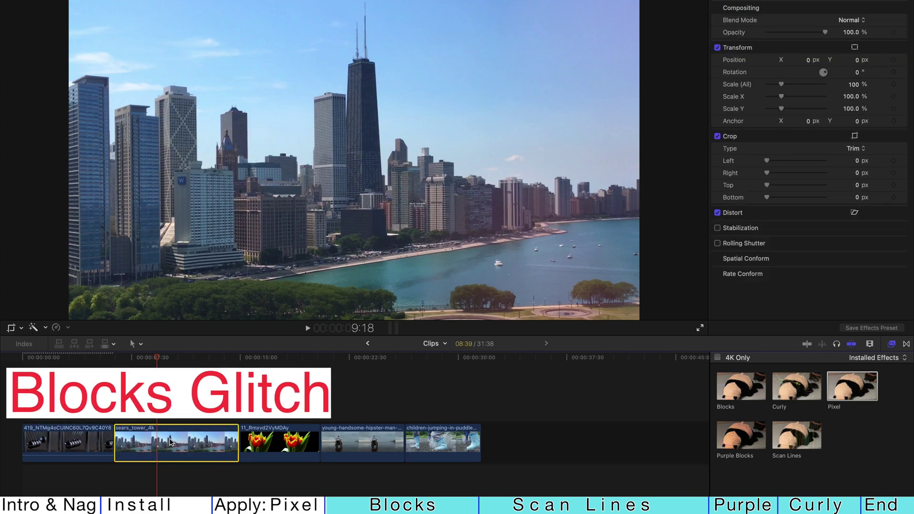
Step: Apply the Blocks glitch to sears_tower_4k, fade its opacity to 0%, and raise waviness to 89.0
{"action": "left_click_drag", "start_coordinate": [741, 386], "coordinate": [176, 445]}
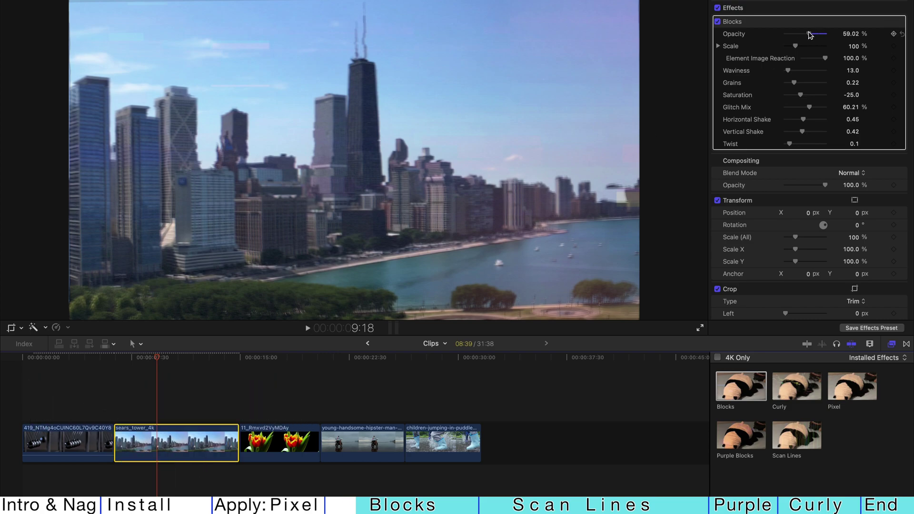
{"action": "left_click_drag", "start_coordinate": [797, 33], "coordinate": [782, 33]}
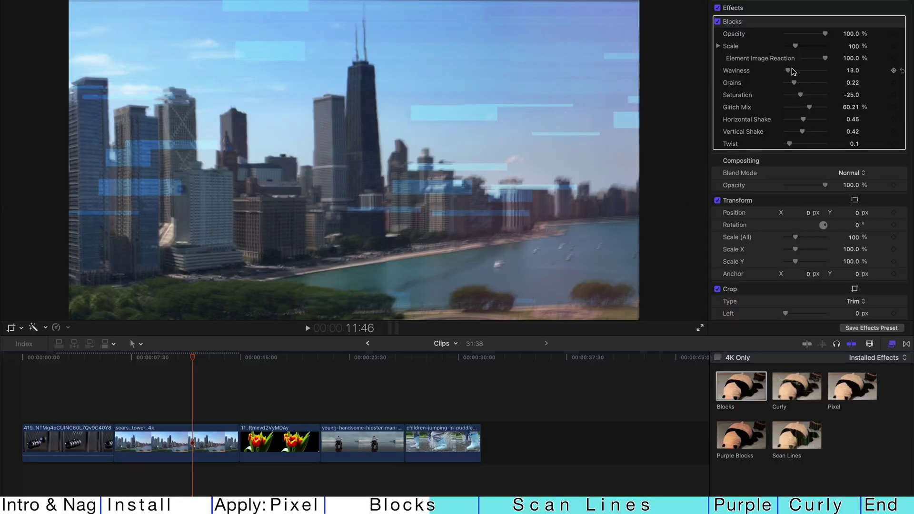
{"action": "left_click_drag", "start_coordinate": [790, 72], "coordinate": [806, 72]}
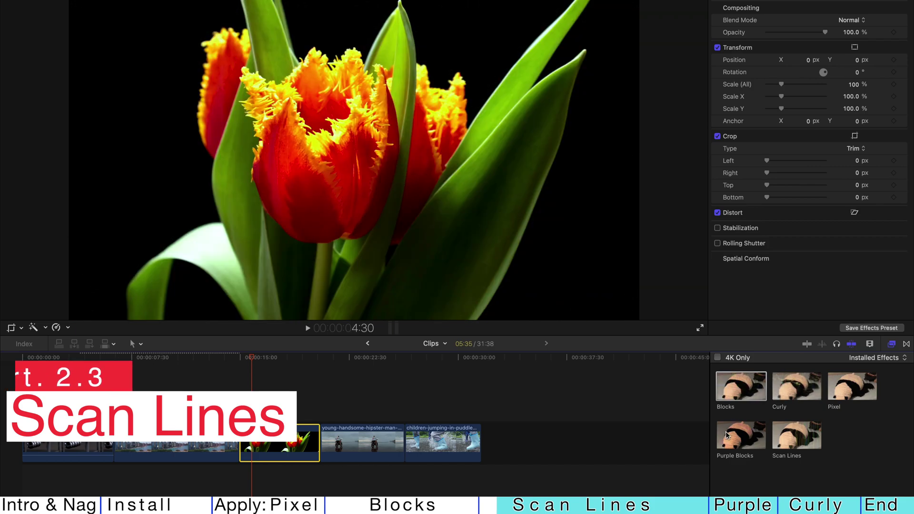
Step: Apply Scan Lines to the tulip clip and raise its vertical shake to 0.59
{"action": "key", "text": "Down"}
{"action": "left_click_drag", "start_coordinate": [788, 439], "coordinate": [286, 440]}
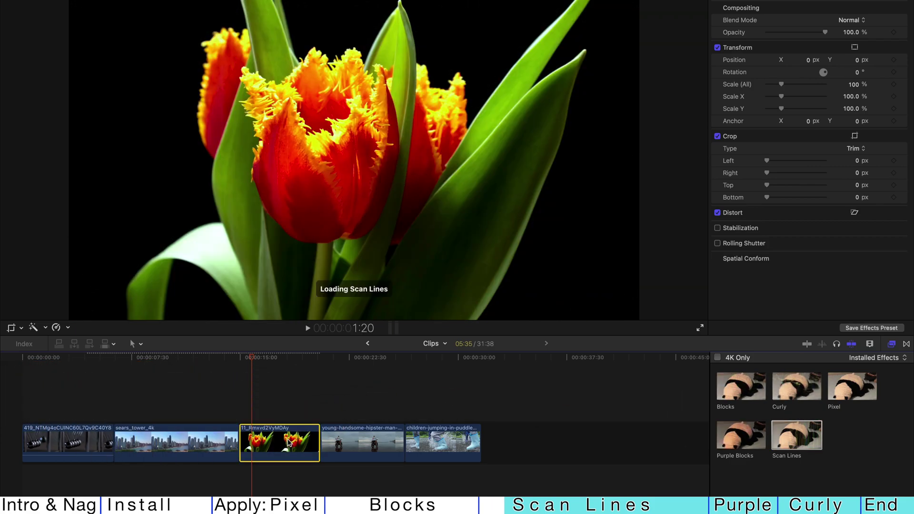
{"action": "left_click", "coordinate": [238, 363]}
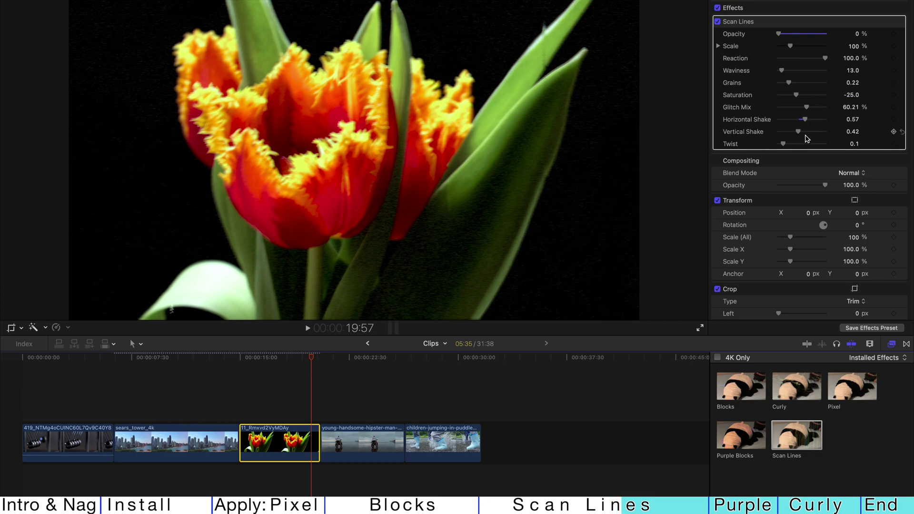
{"action": "left_click_drag", "start_coordinate": [806, 135], "coordinate": [785, 147]}
{"action": "left_click", "coordinate": [252, 361]}
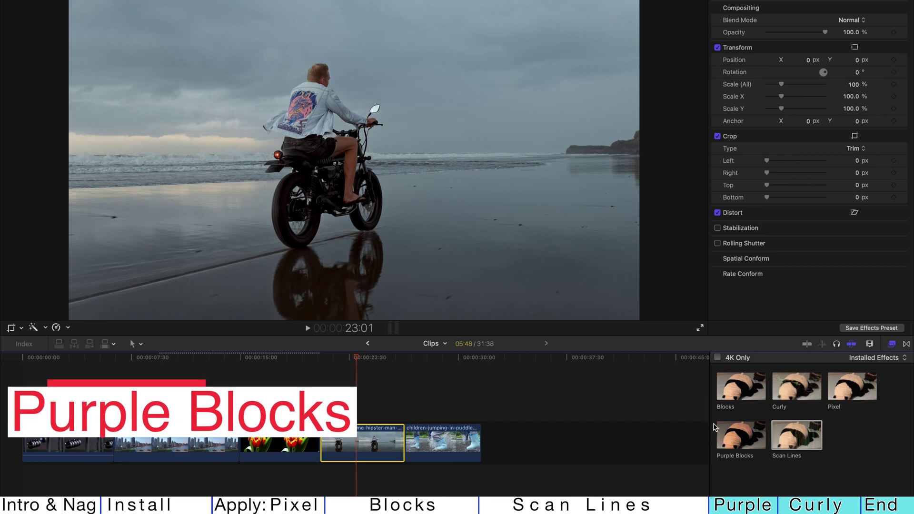
Step: Apply Purple Blocks to the motorcycle clip, scale it to 105%, and preview the playback
{"action": "left_click_drag", "start_coordinate": [338, 443], "coordinate": [340, 443]}
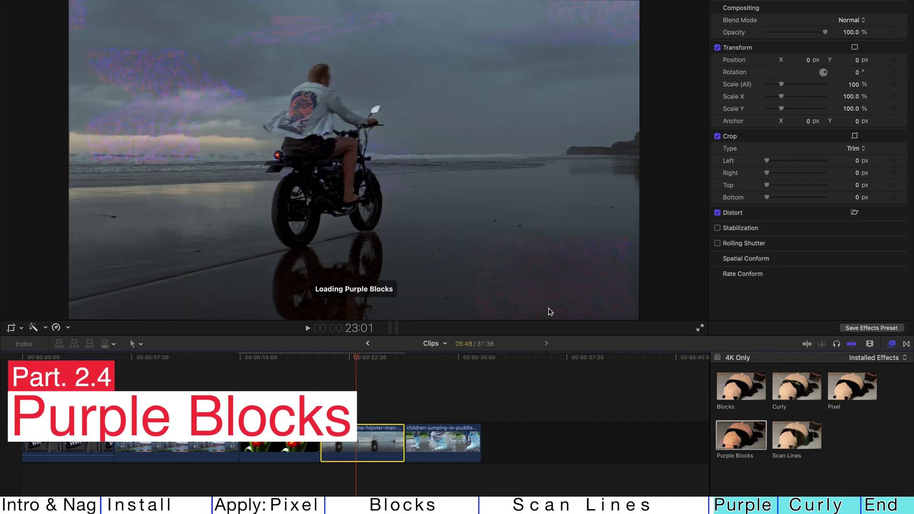
{"action": "left_click_drag", "start_coordinate": [825, 34], "coordinate": [834, 64]}
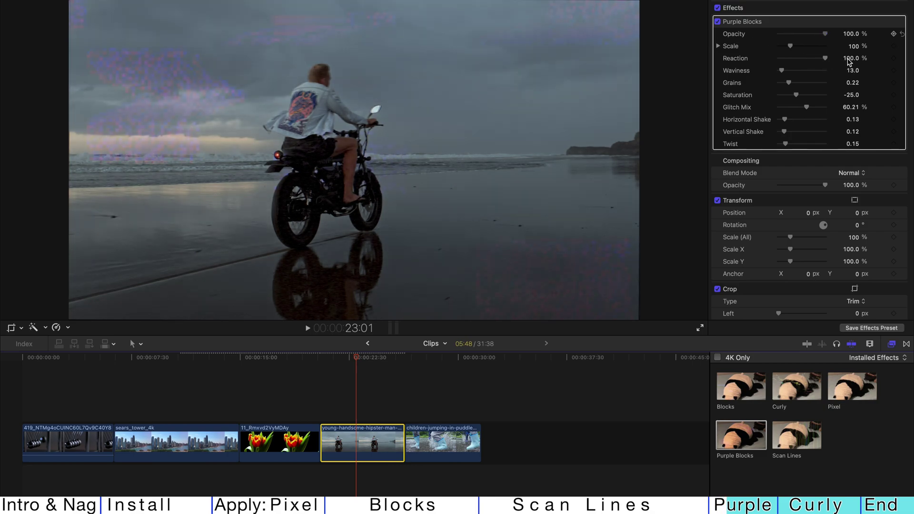
{"action": "key", "text": "space"}
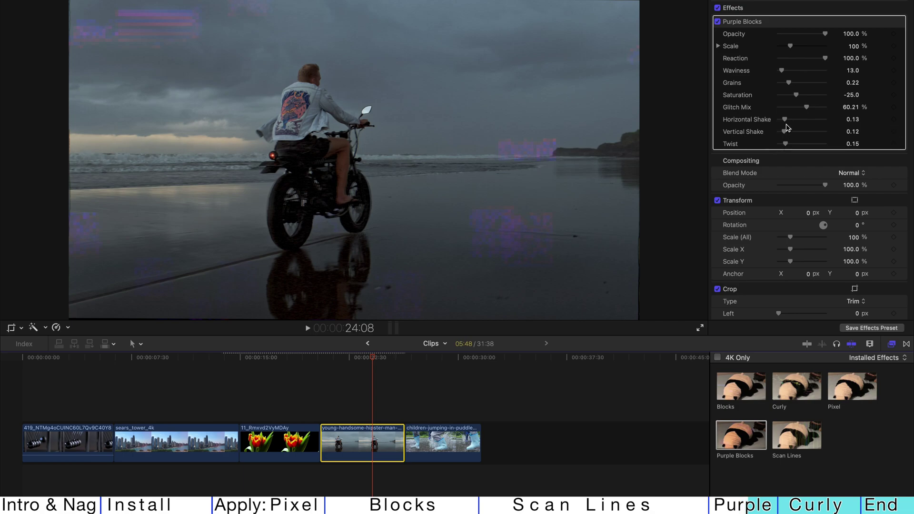
{"action": "left_click", "coordinate": [793, 238]}
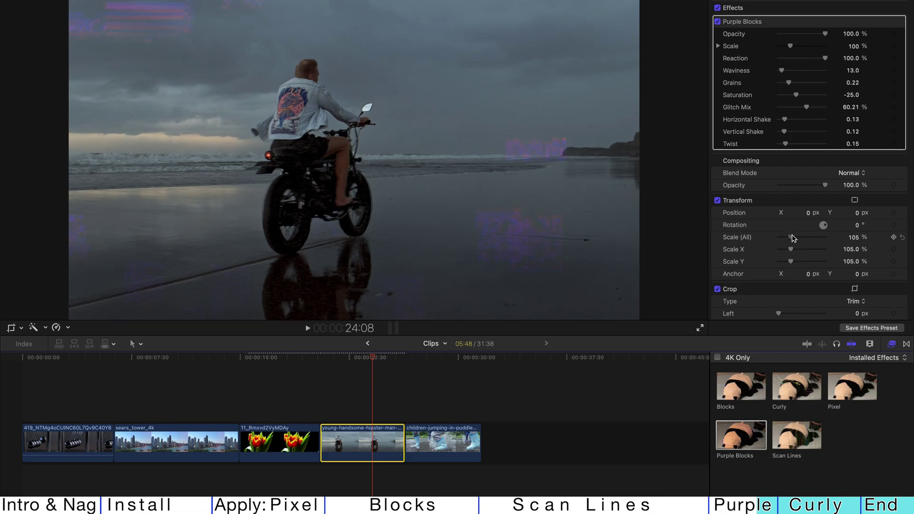
{"action": "left_click", "coordinate": [320, 360]}
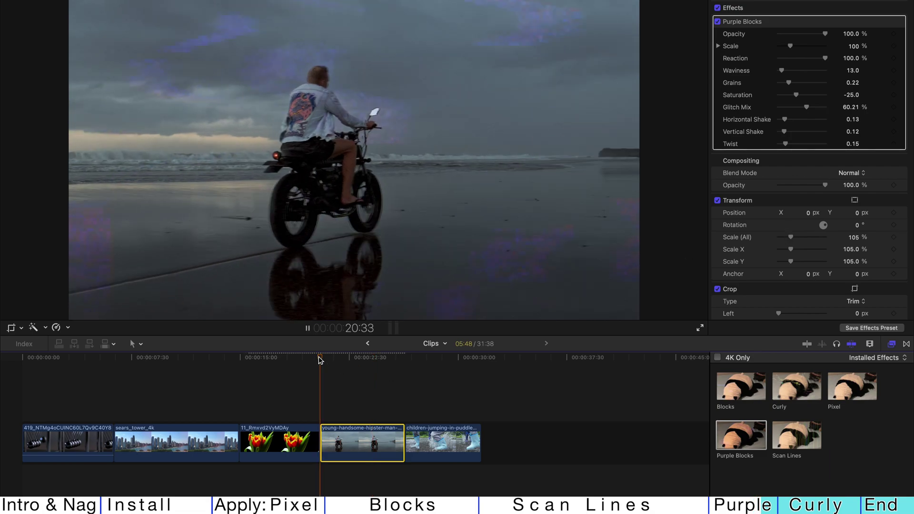
{"action": "key", "text": "space"}
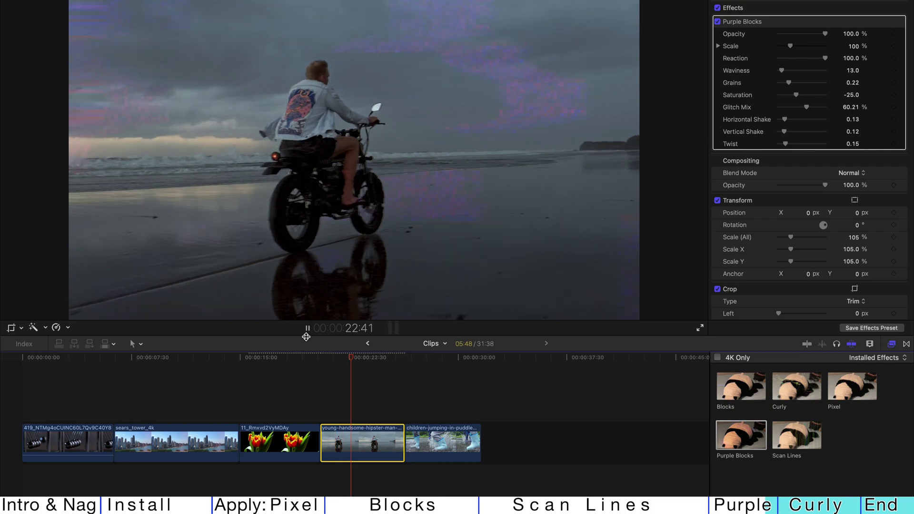
{"action": "key", "text": "space"}
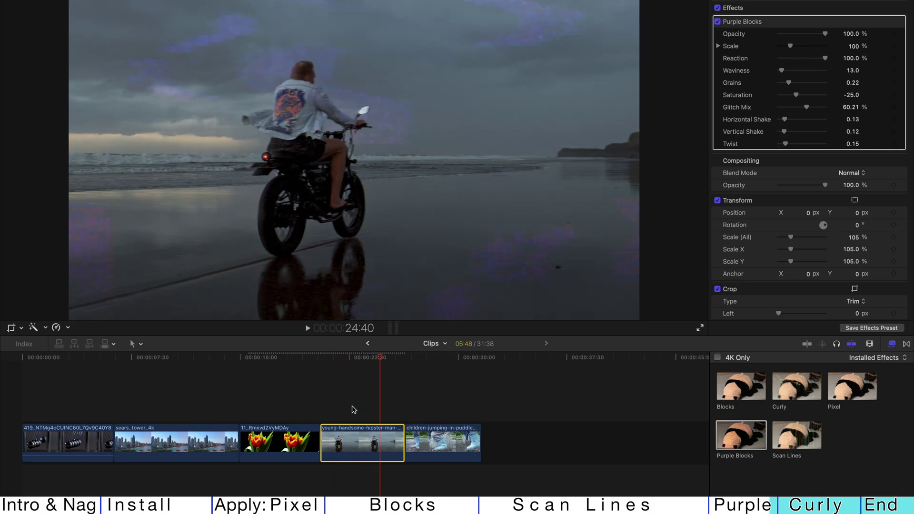
Step: Apply Curly to the puddle-splashing clip, lower horizontal shake to 0.24, and adjust reaction
{"action": "left_click", "coordinate": [437, 370]}
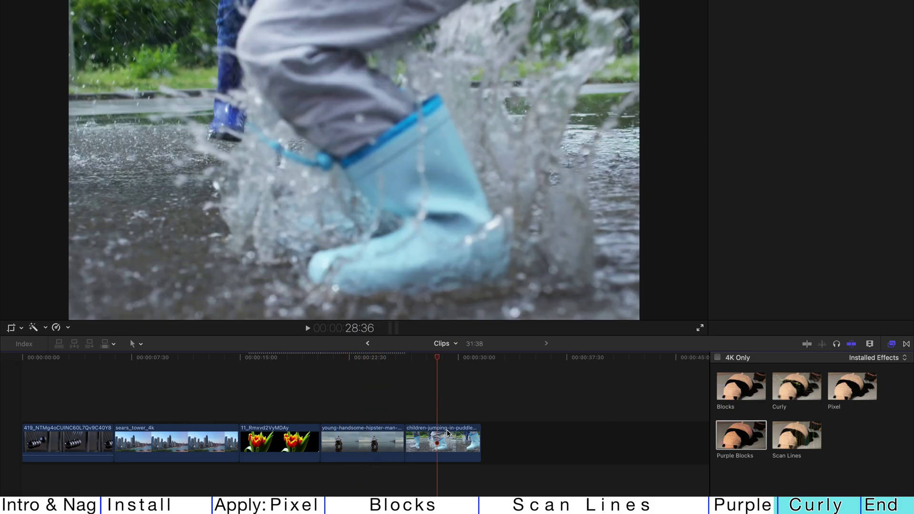
{"action": "left_click_drag", "start_coordinate": [797, 387], "coordinate": [452, 434]}
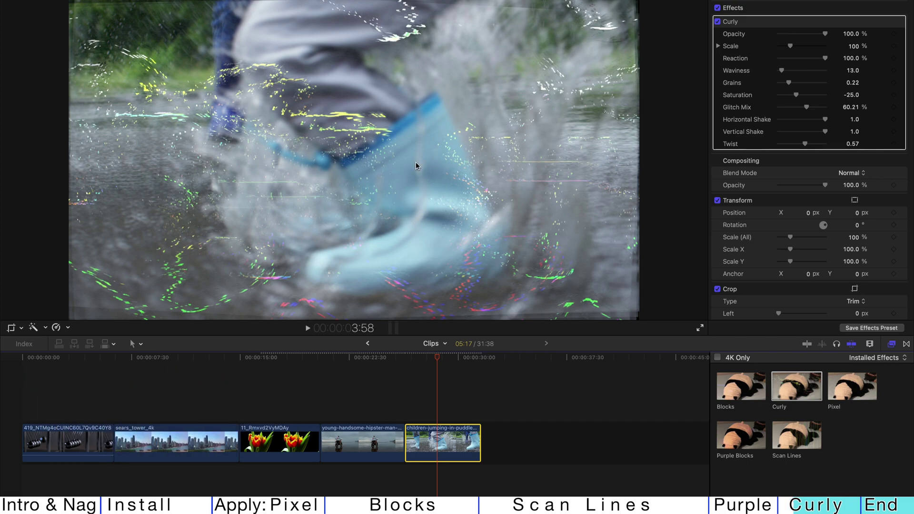
{"action": "left_click", "coordinate": [422, 372]}
{"action": "left_click_drag", "start_coordinate": [825, 119], "coordinate": [789, 144]}
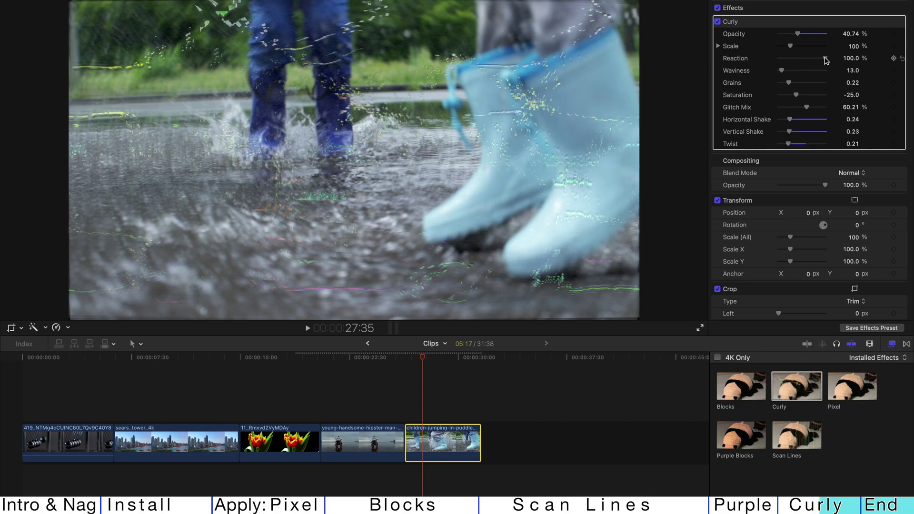
{"action": "left_click_drag", "start_coordinate": [826, 60], "coordinate": [776, 59]}
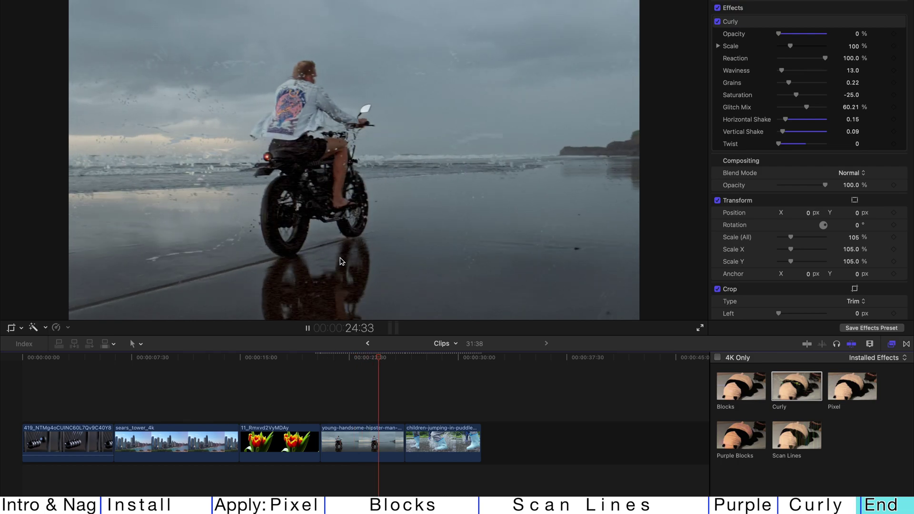
{"action": "key", "text": "space"}
{"action": "left_click", "coordinate": [377, 429]}
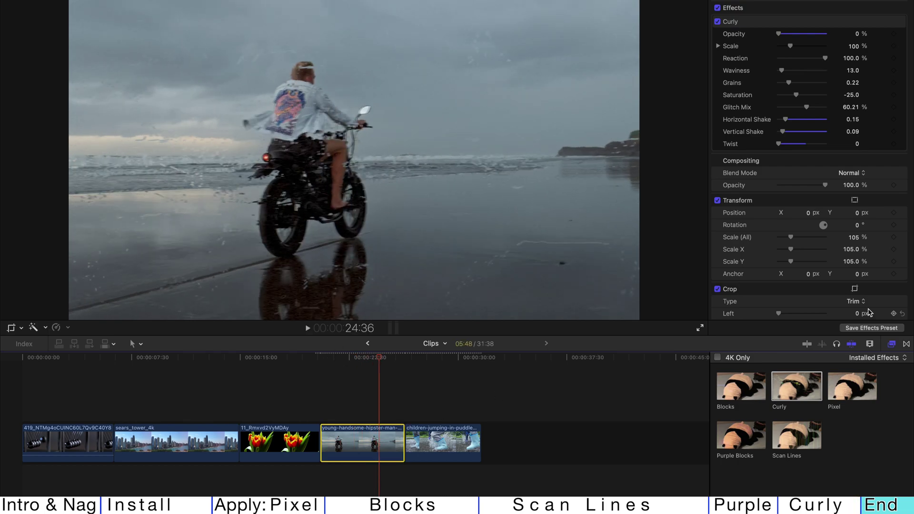
{"action": "left_click", "coordinate": [354, 359]}
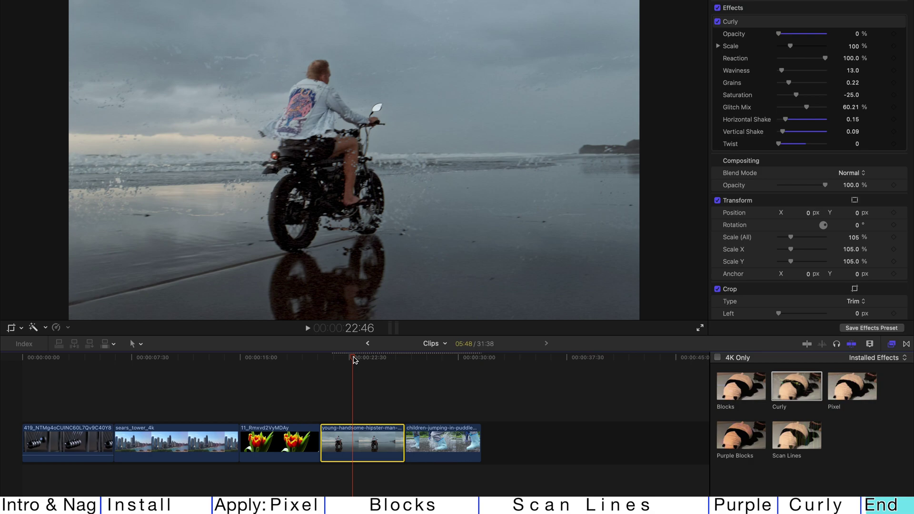